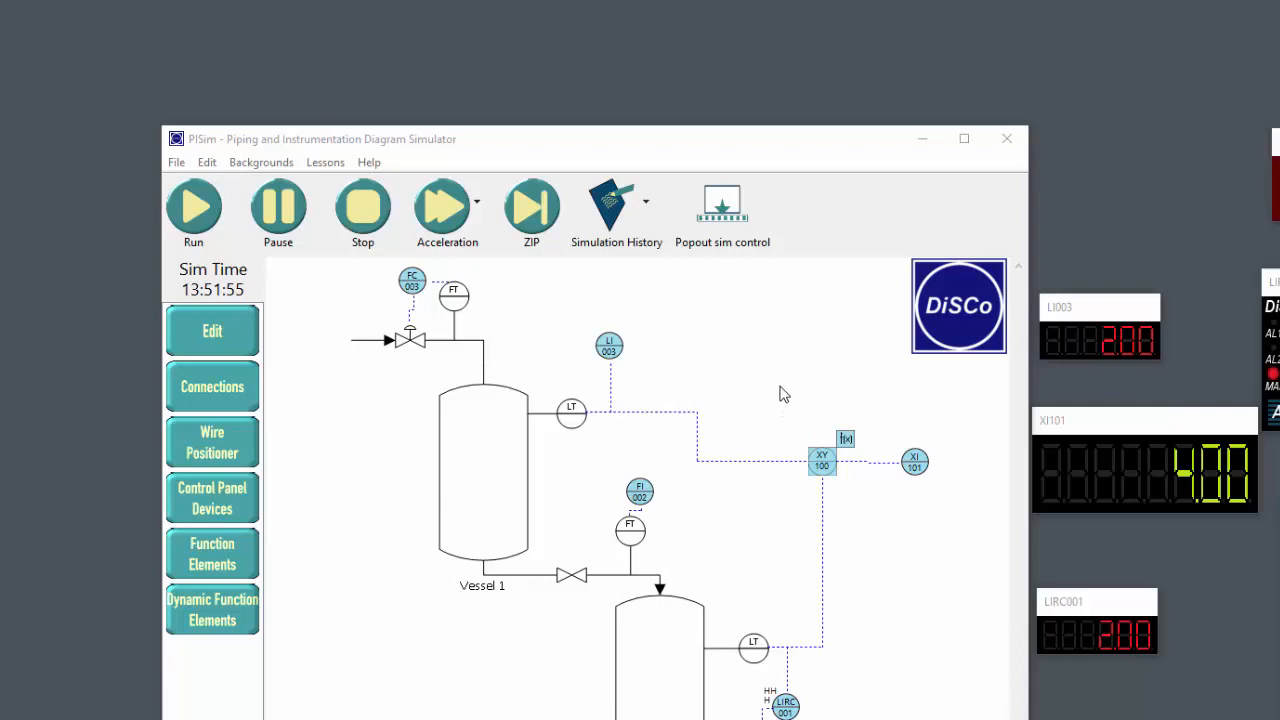
- Replace the XY100 function element with a new dynamic function element in line with Vessel 1's level transmitter, and move indicator XI101 closer to it
right_click(822, 464)
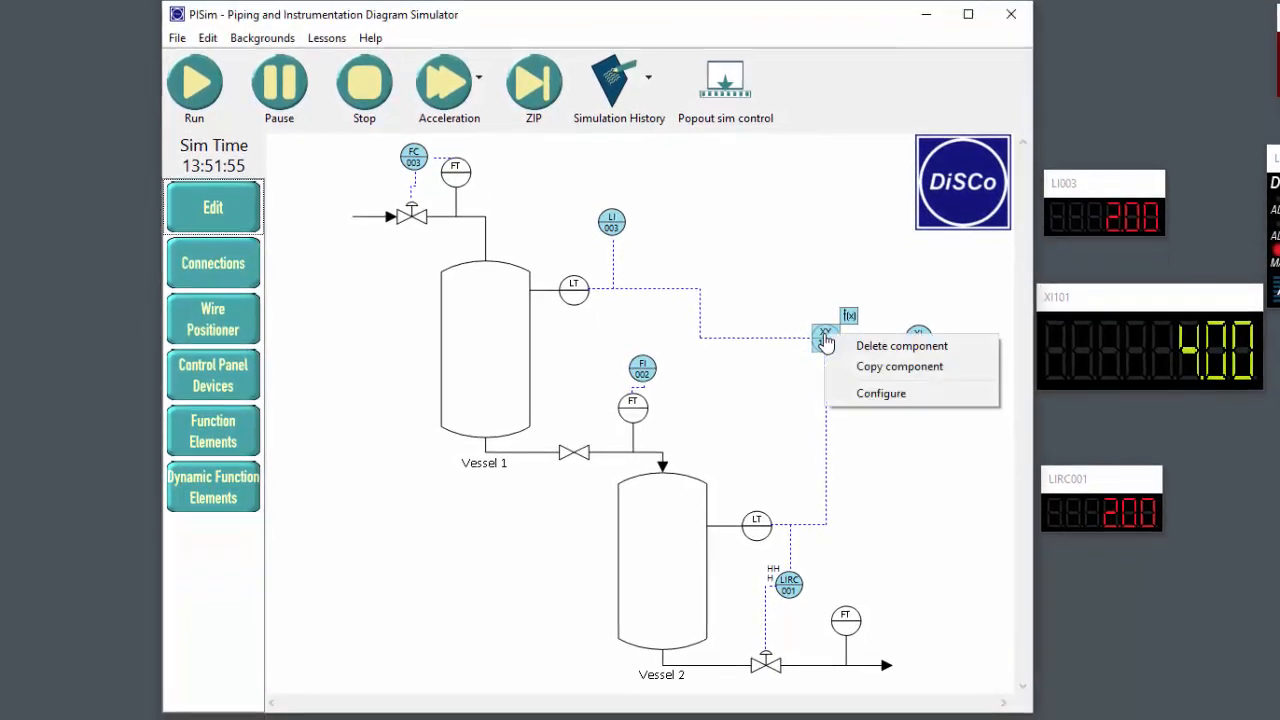
click(870, 346)
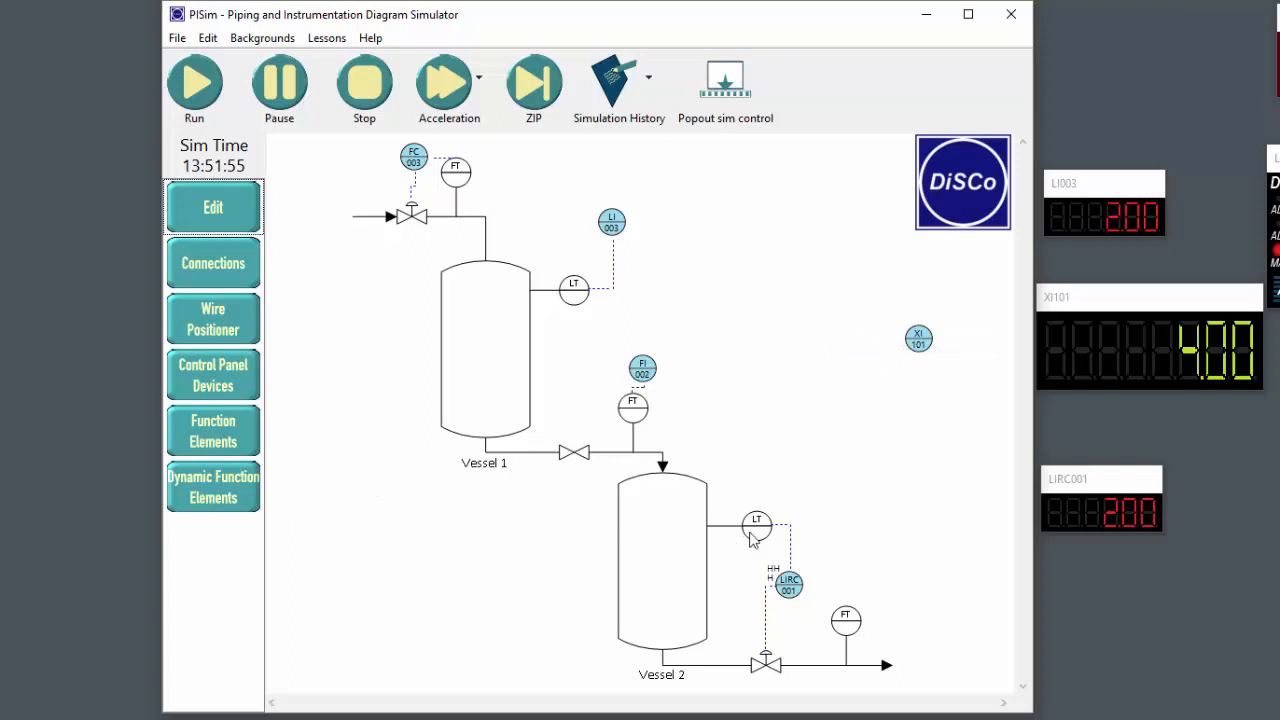
click(217, 503)
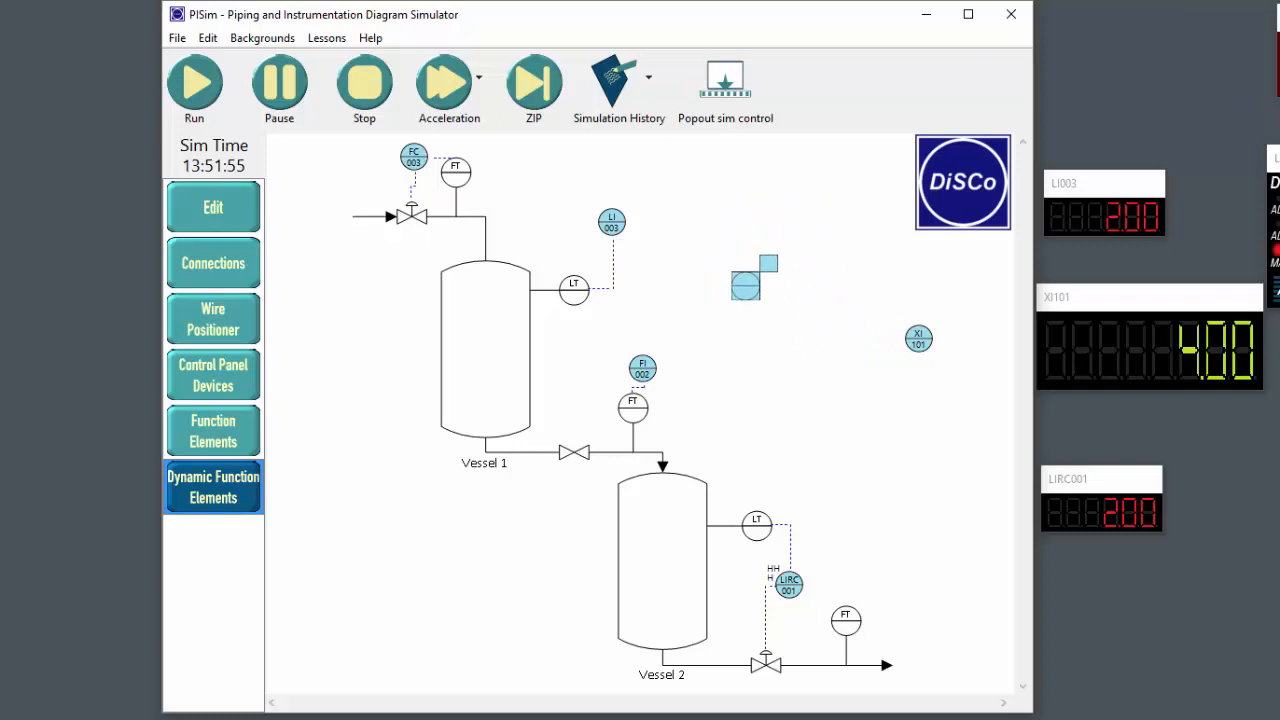
click(755, 278)
click(230, 207)
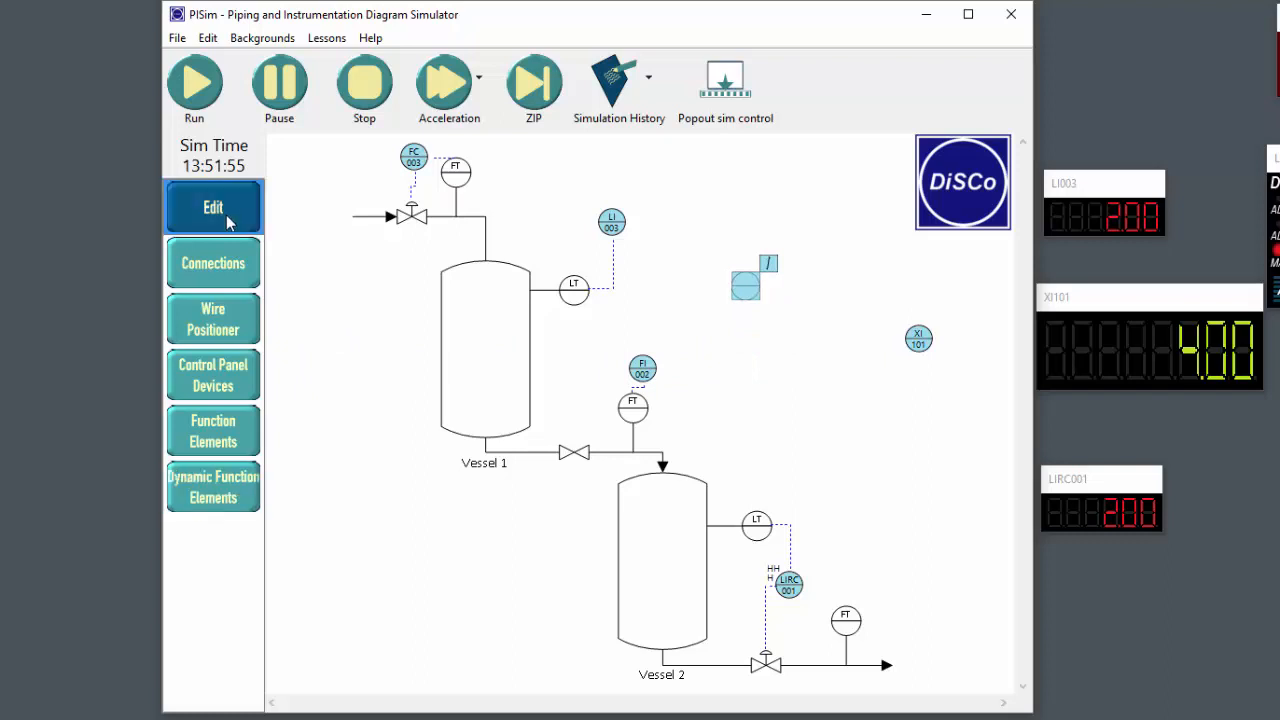
drag(919, 344, 873, 305)
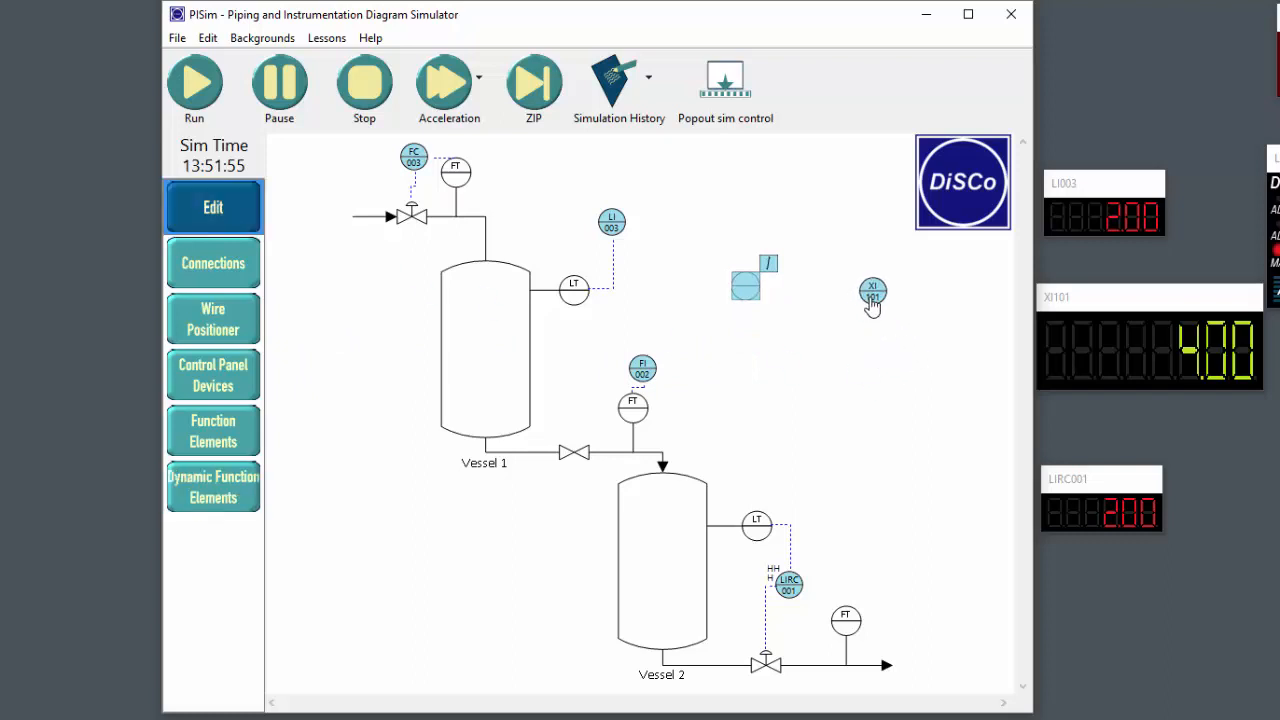
- Configure the new dynamic function element with Input 1 on its left port, Output on its right port and output type Other (X)
right_click(745, 282)
click(800, 340)
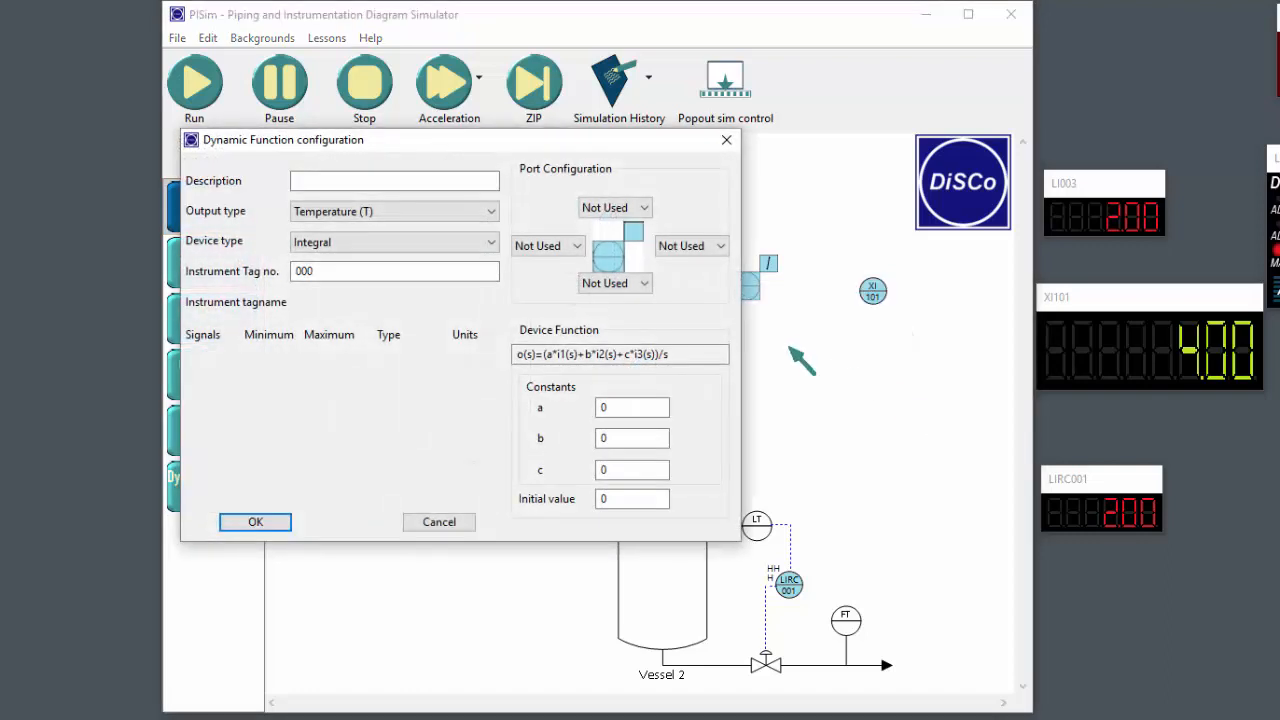
click(543, 247)
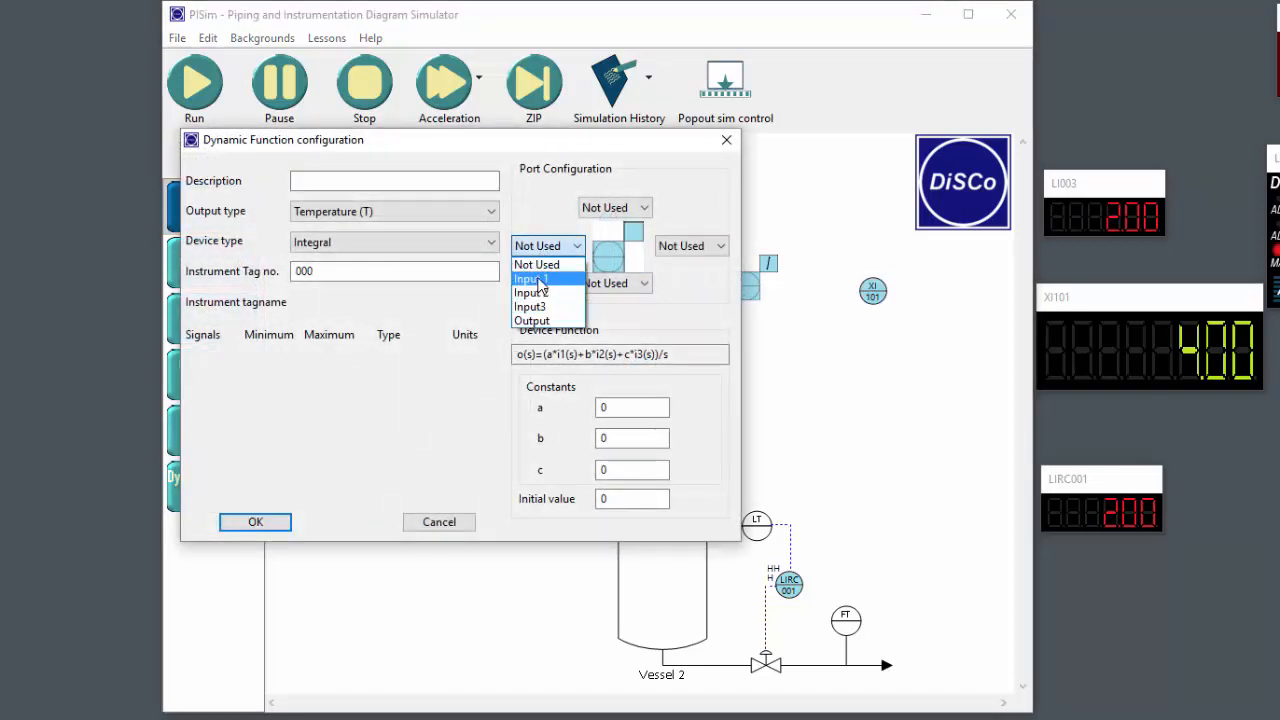
click(531, 278)
click(681, 248)
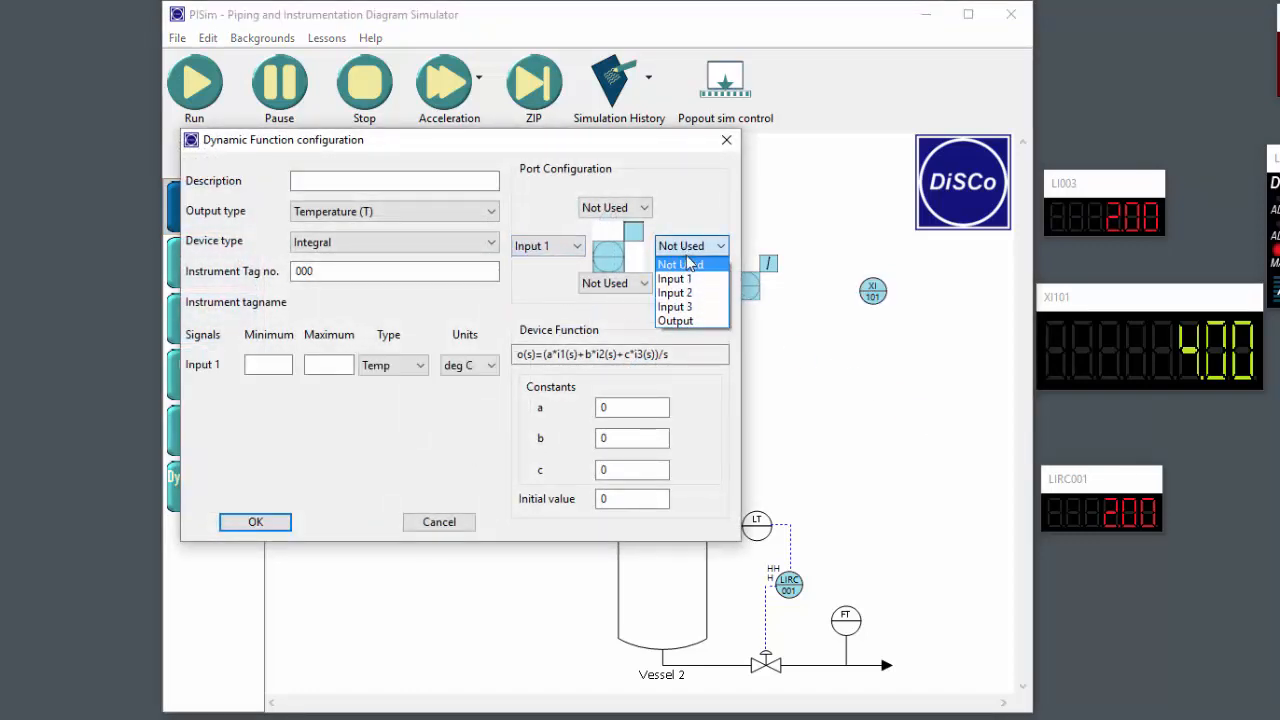
click(688, 321)
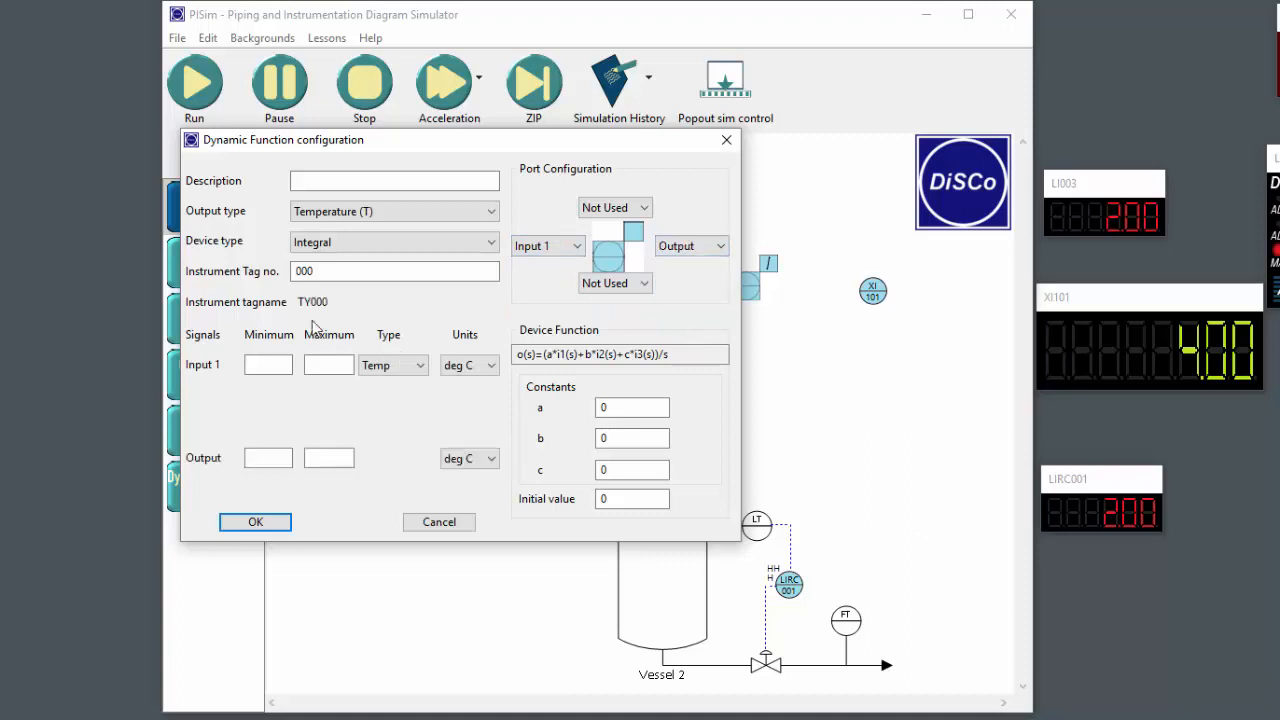
click(320, 218)
click(307, 289)
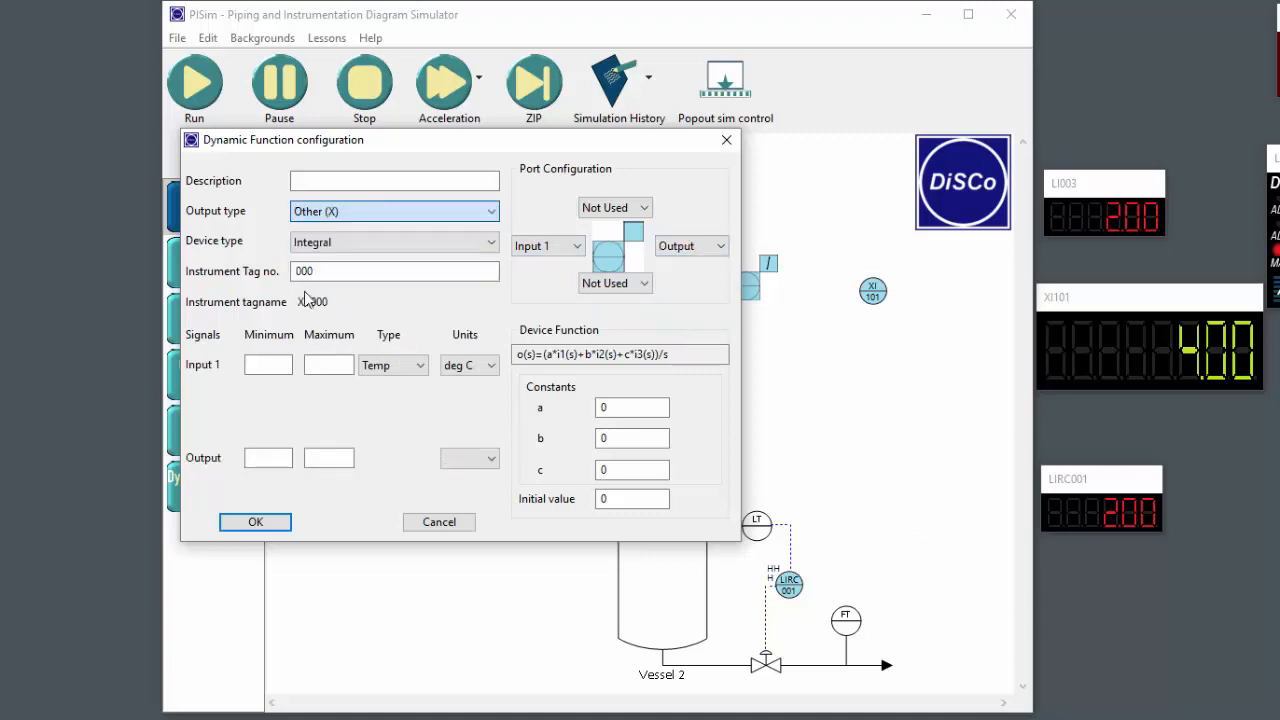
- Set the Input 1 signal range to 0 to 5 and its type to Level
click(278, 366)
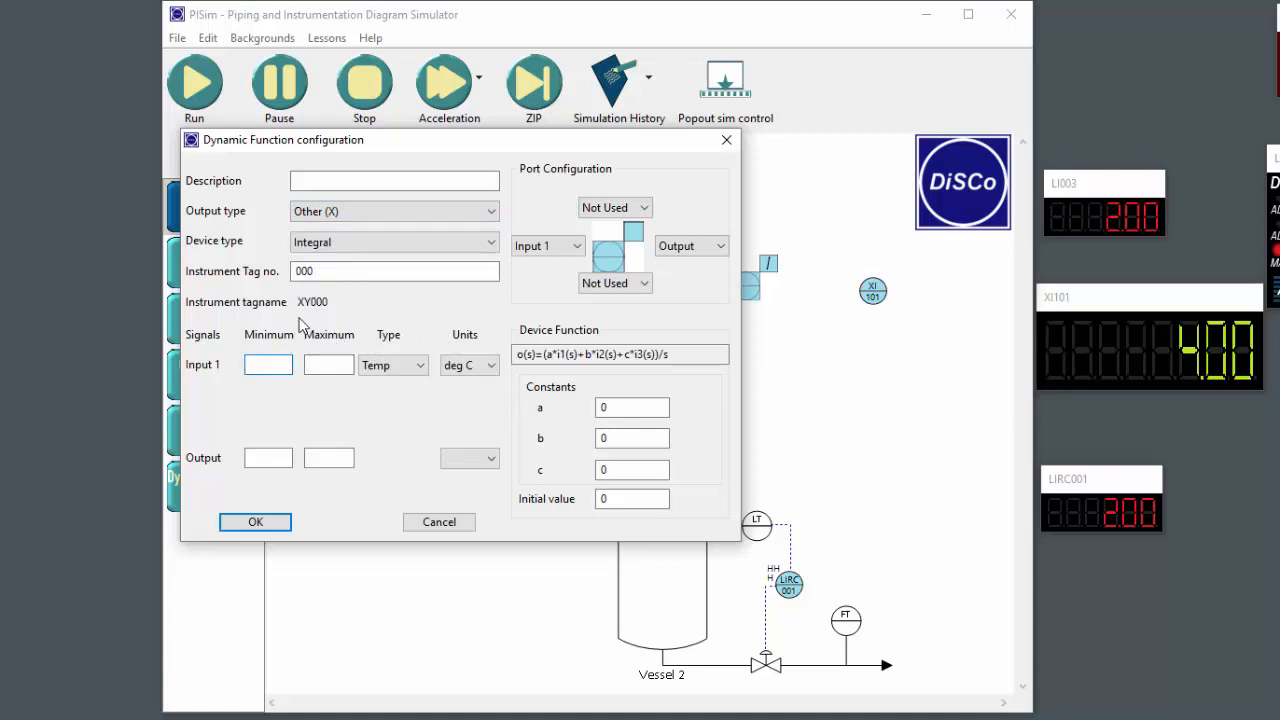
text(0)
click(344, 364)
text(5)
click(388, 366)
click(386, 428)
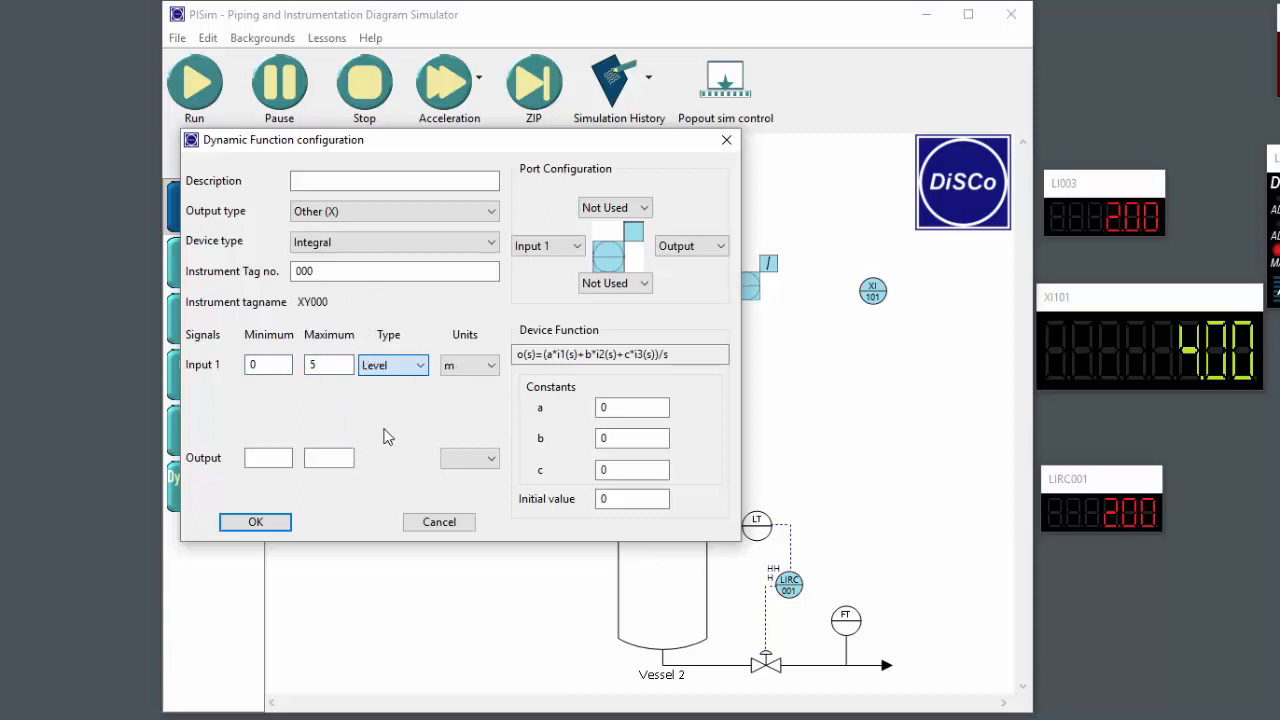
- Set the output signal range to 0 to 100 with % as the unit
click(252, 460)
text(0)
key(Tab)
text(100)
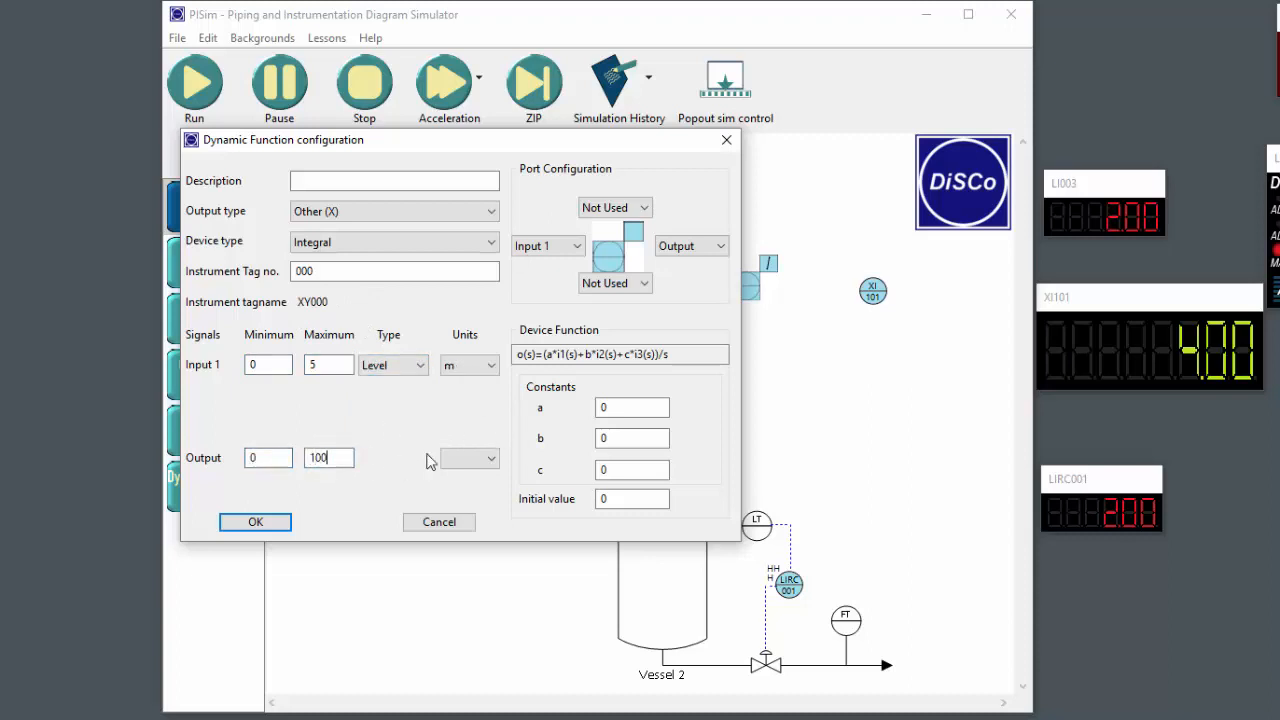
click(458, 460)
click(466, 492)
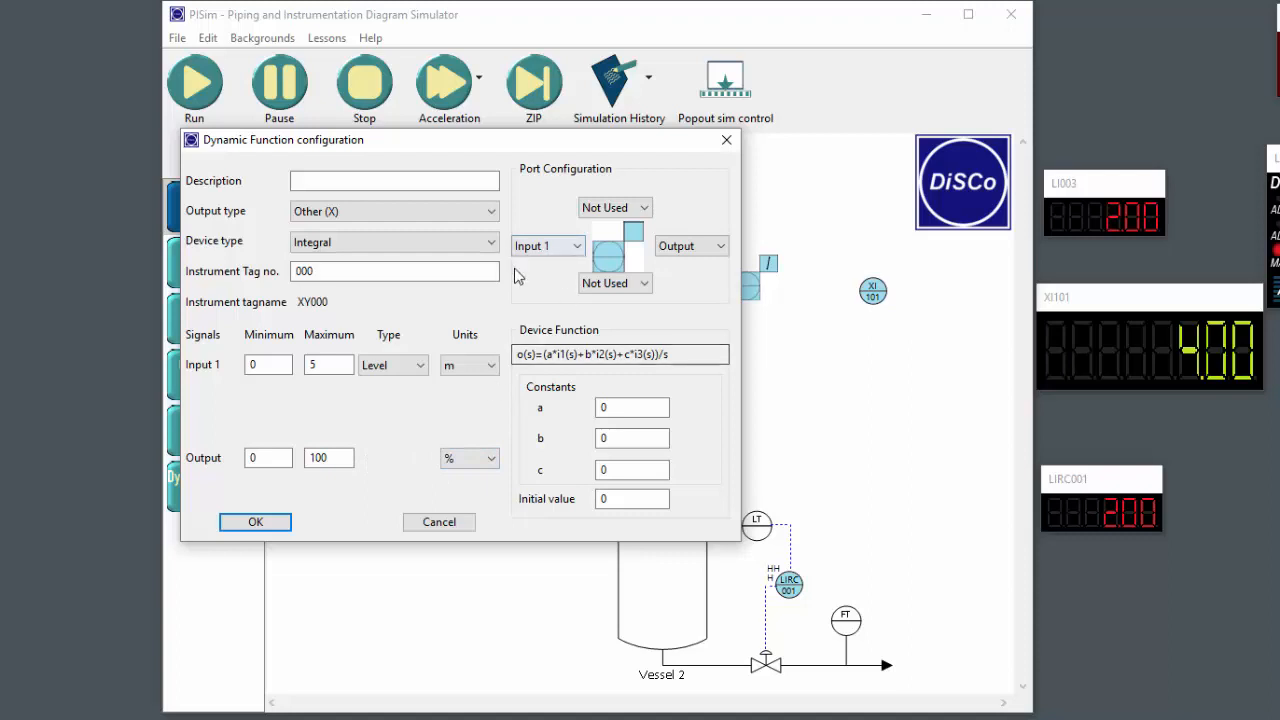
- Keep the device type as Integral, set constant a to 1 and accept the configuration with the initial value left at zero
click(412, 251)
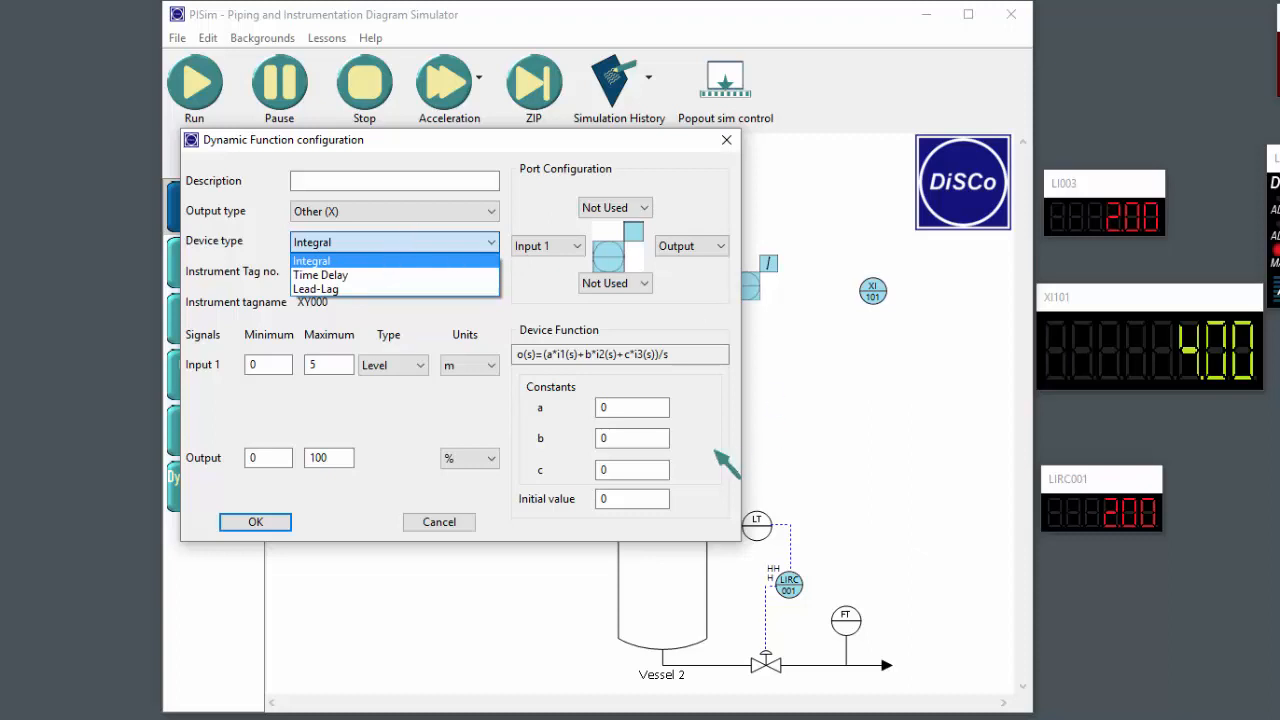
click(484, 321)
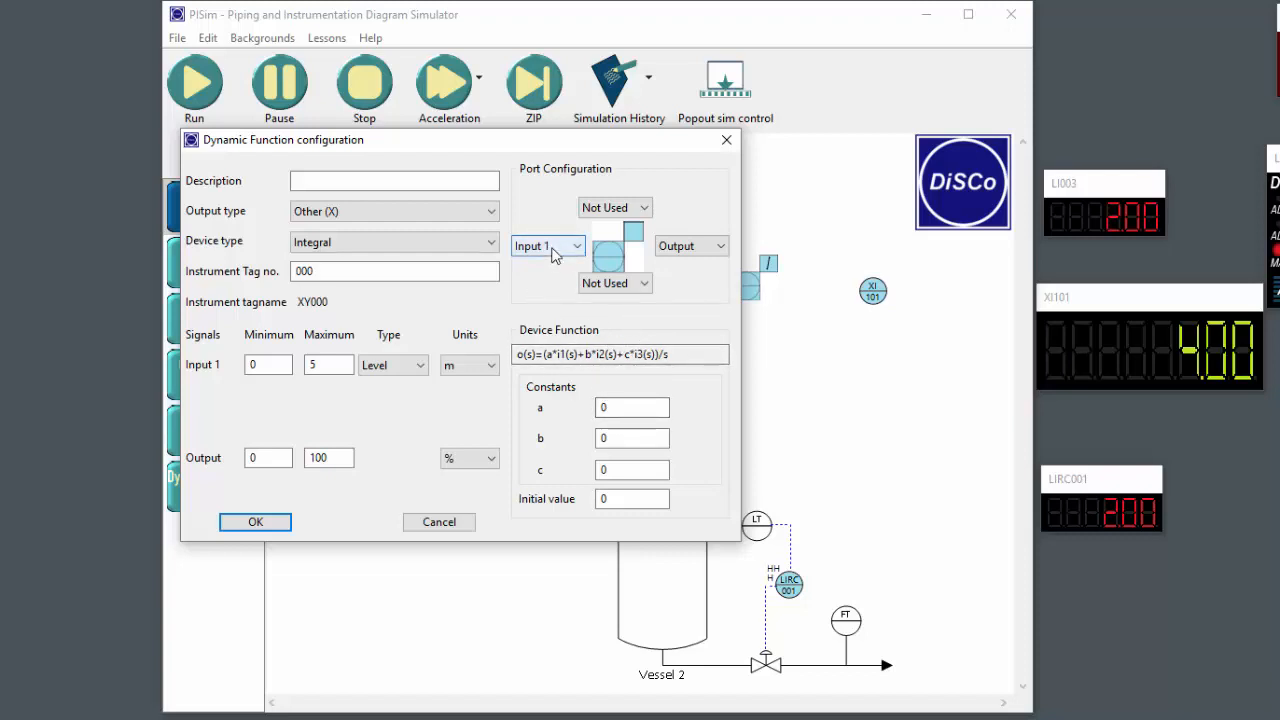
double_click(606, 408)
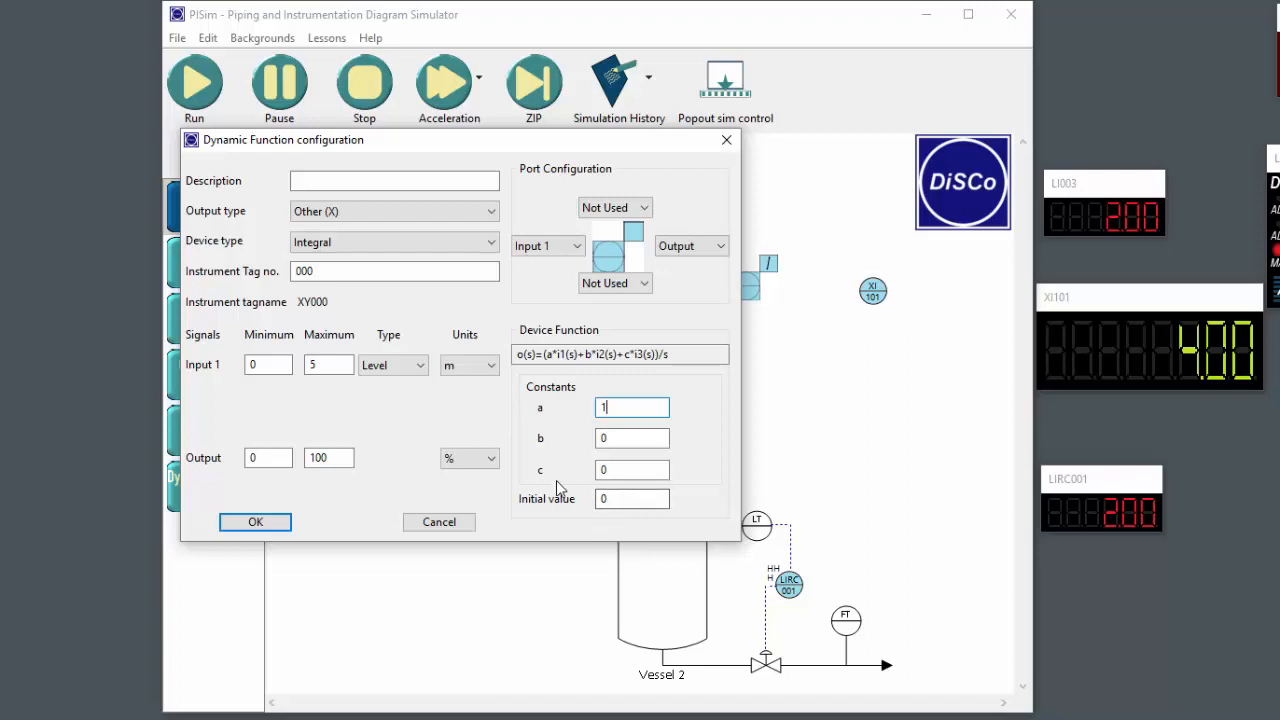
click(277, 528)
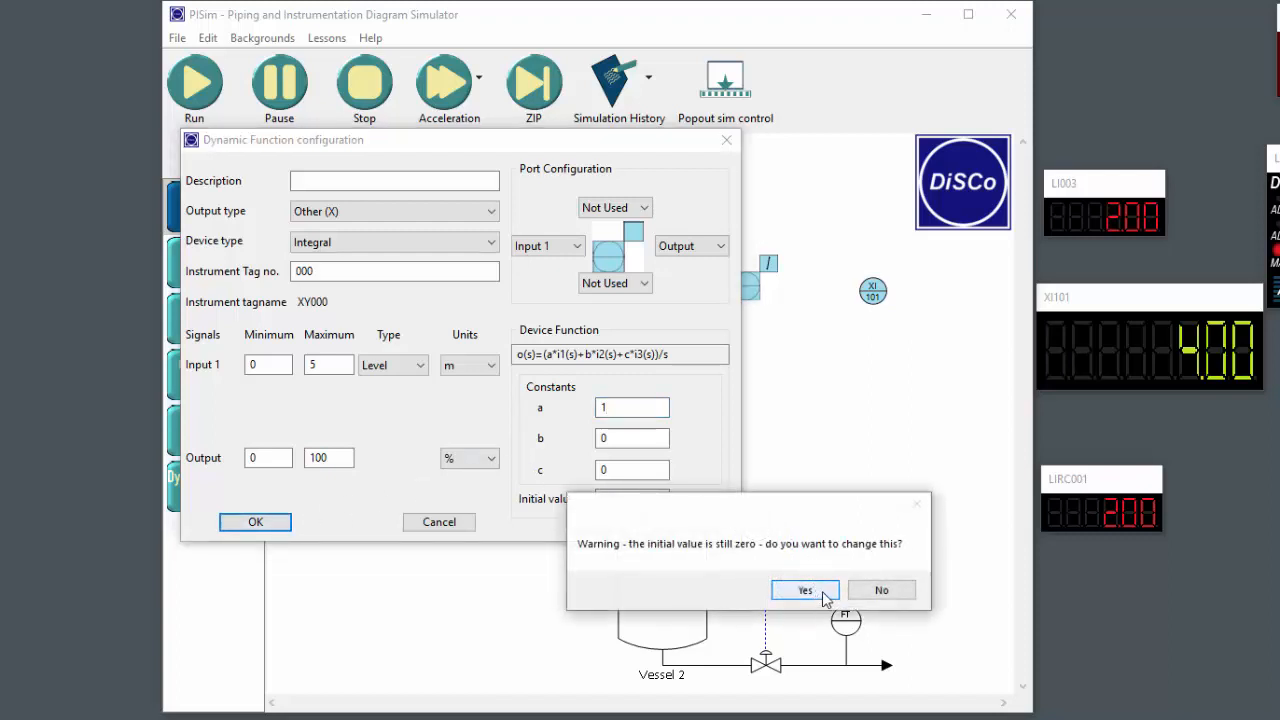
click(882, 590)
click(887, 601)
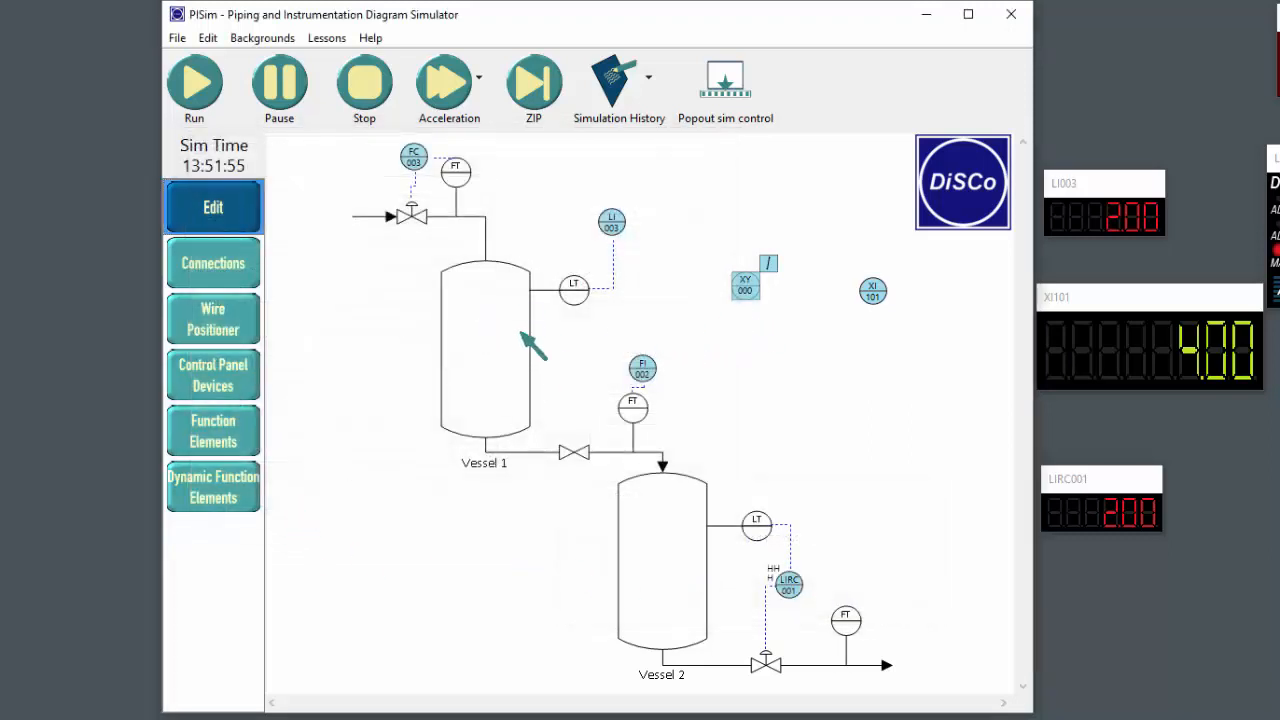
- Wire Vessel 1's level transmitter to the input of XY000 and the output of XY000 to indicator XI101
click(233, 266)
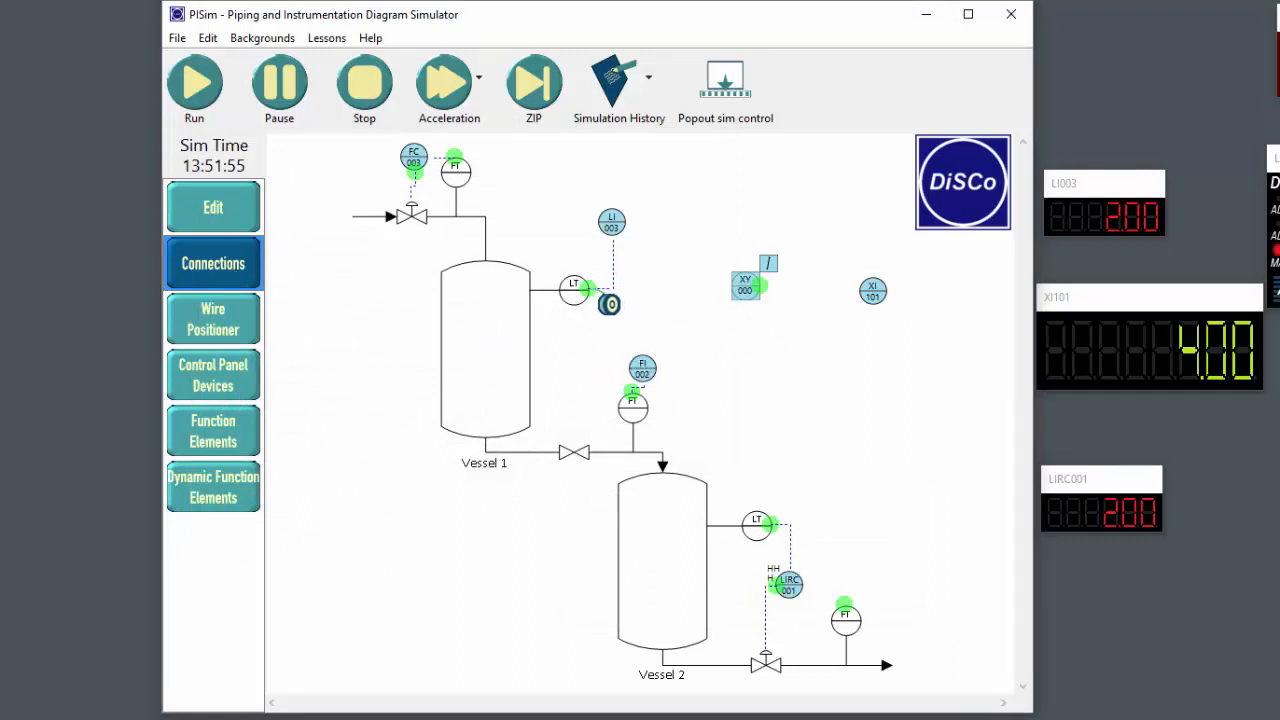
mouse_move(590, 288)
mouse_down()
mouse_move(735, 305)
mouse_move(789, 294)
mouse_move(913, 325)
mouse_move(866, 291)
mouse_up()
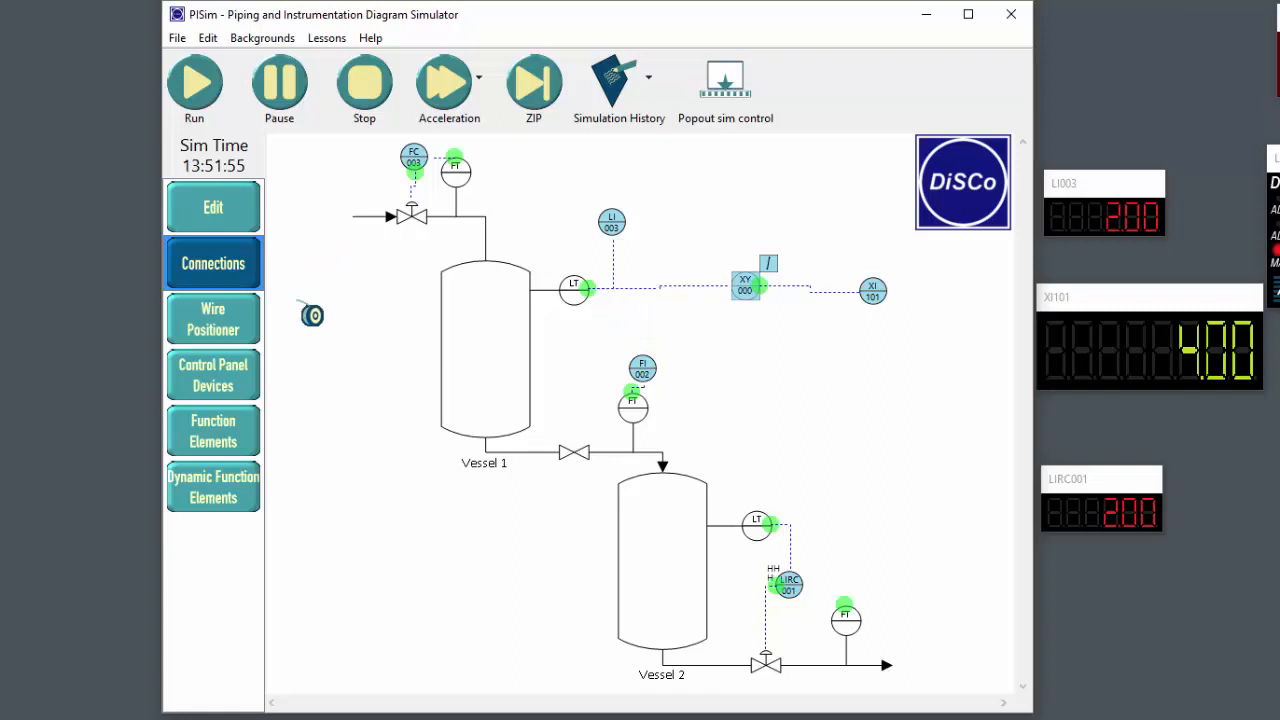
click(199, 206)
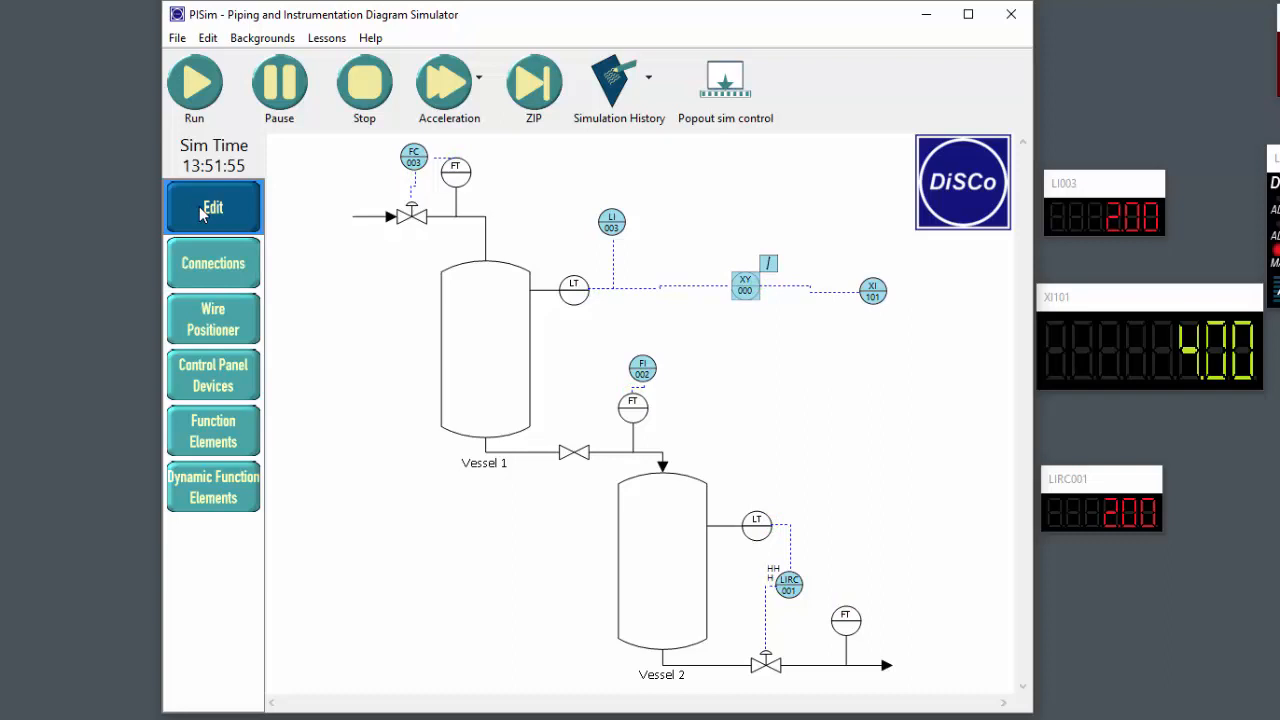
- Run the simulation with the integral function element and stop it after observing the XI101 display
click(190, 92)
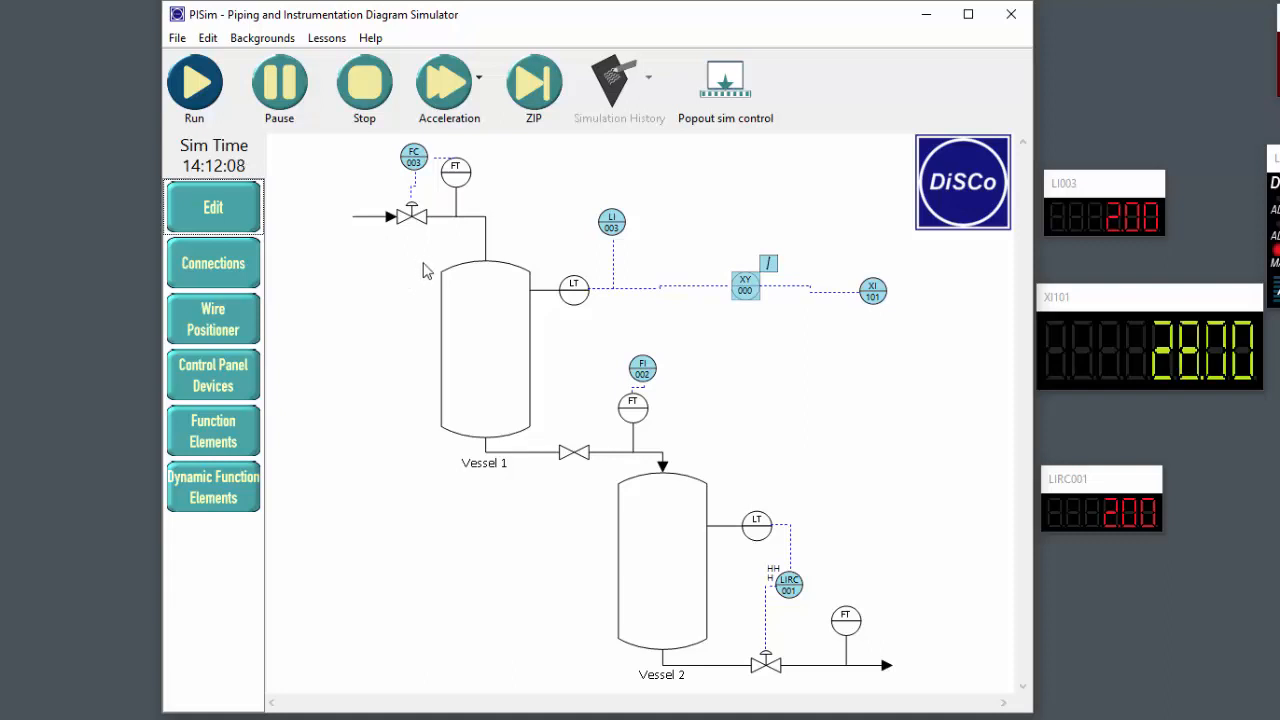
click(364, 85)
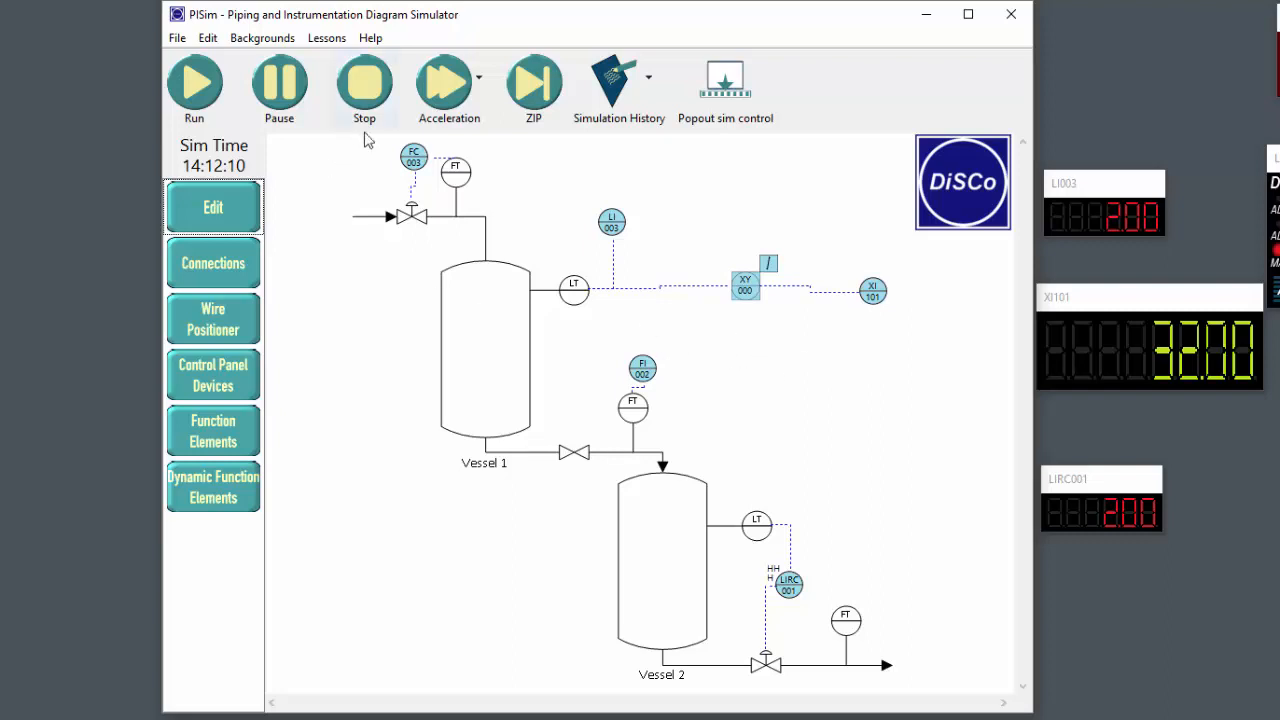
- Reconfigure XY000 as a Time Delay device with constant c set to 10 and an initial value of 1
right_click(746, 287)
click(792, 342)
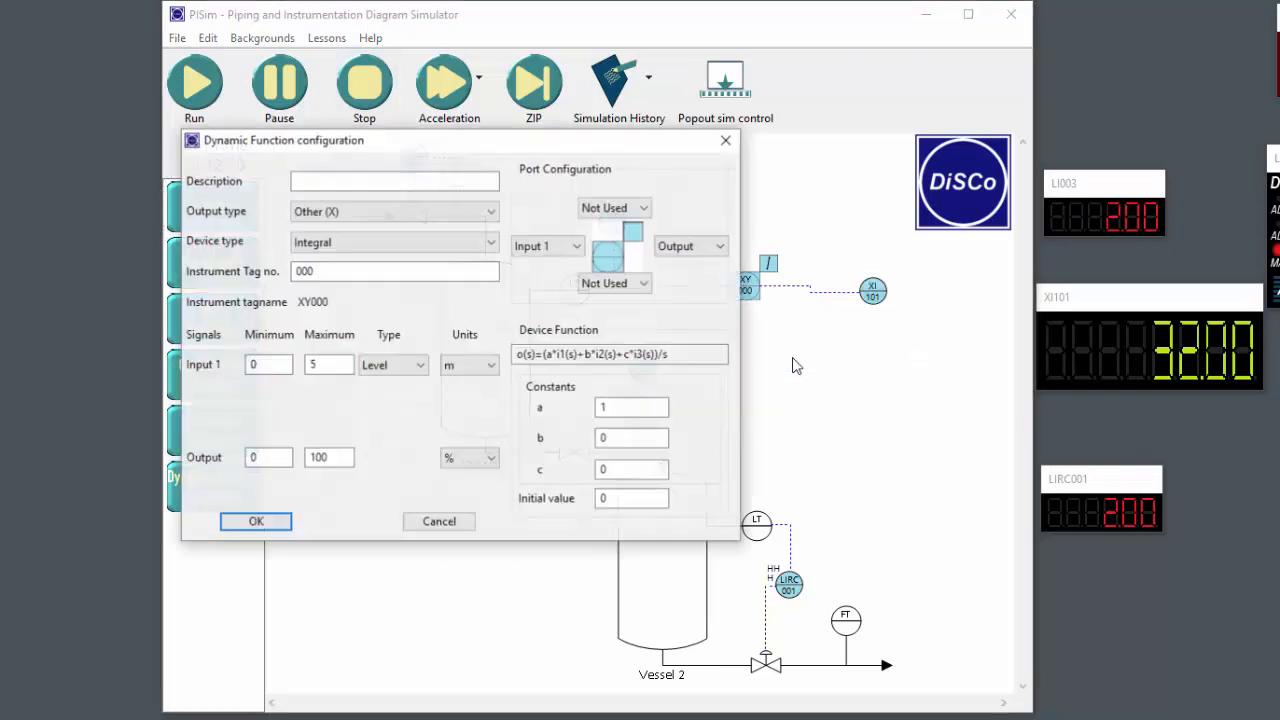
click(372, 243)
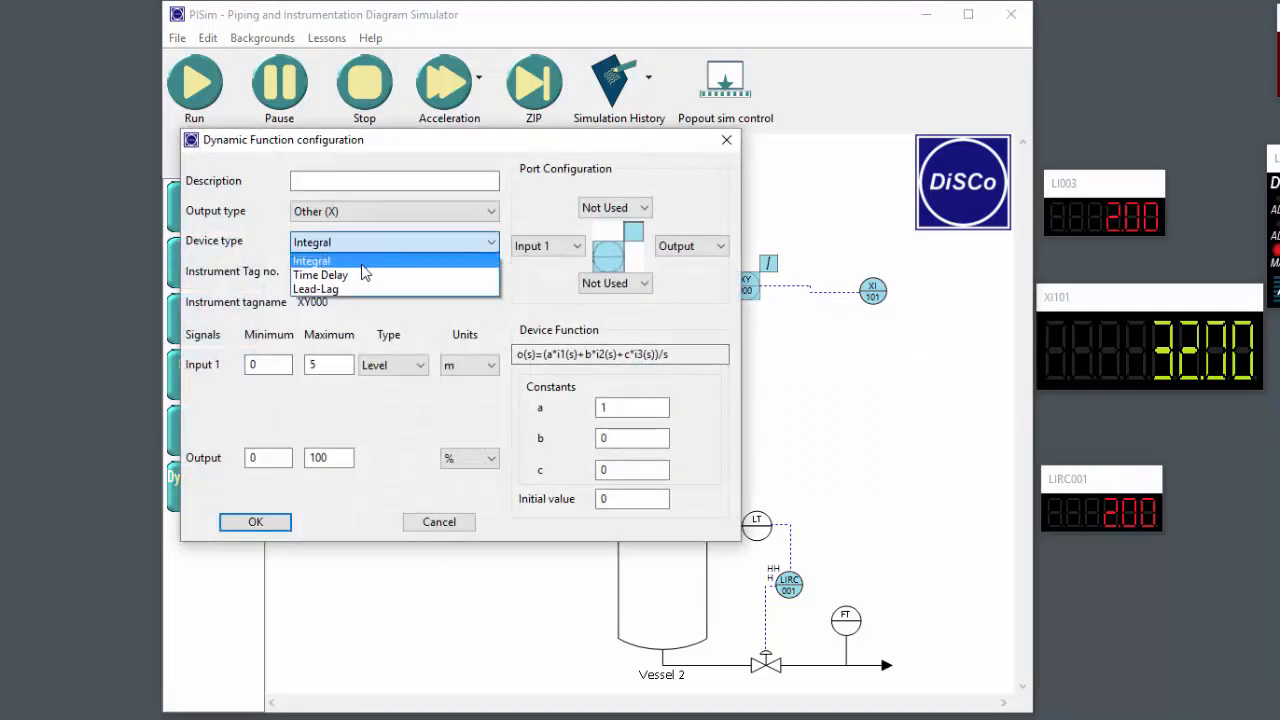
click(366, 275)
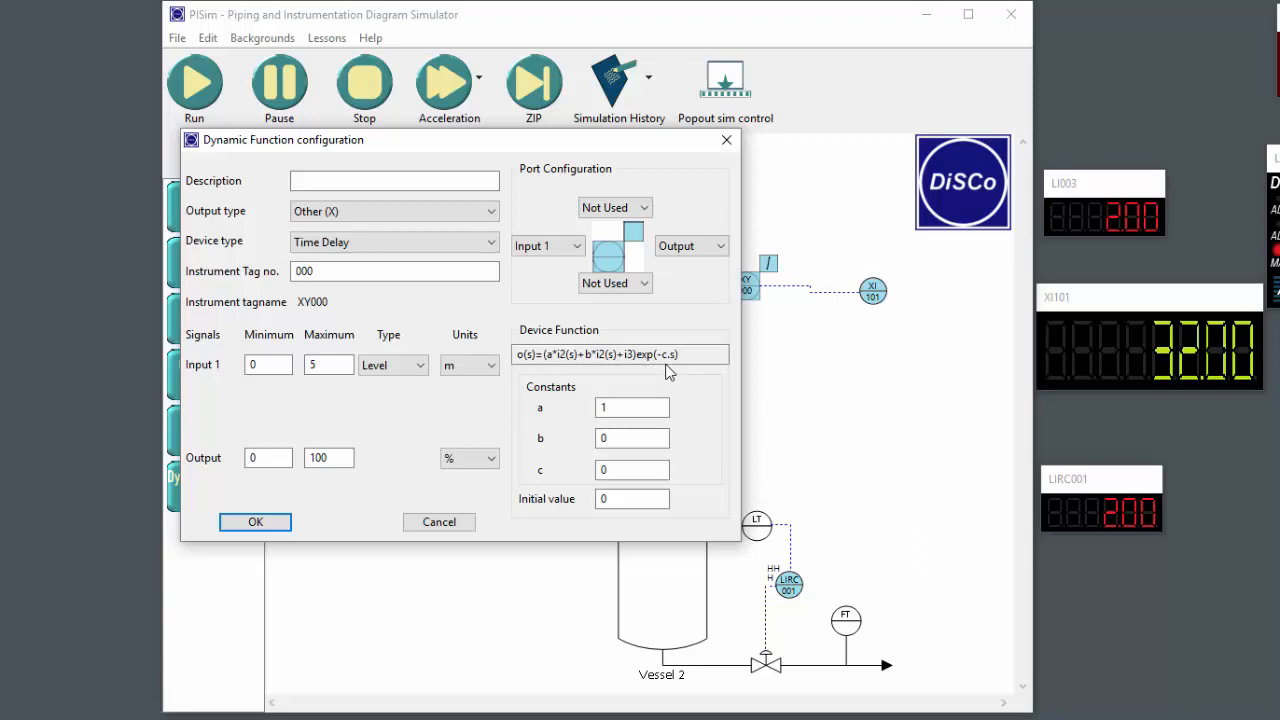
double_click(620, 469)
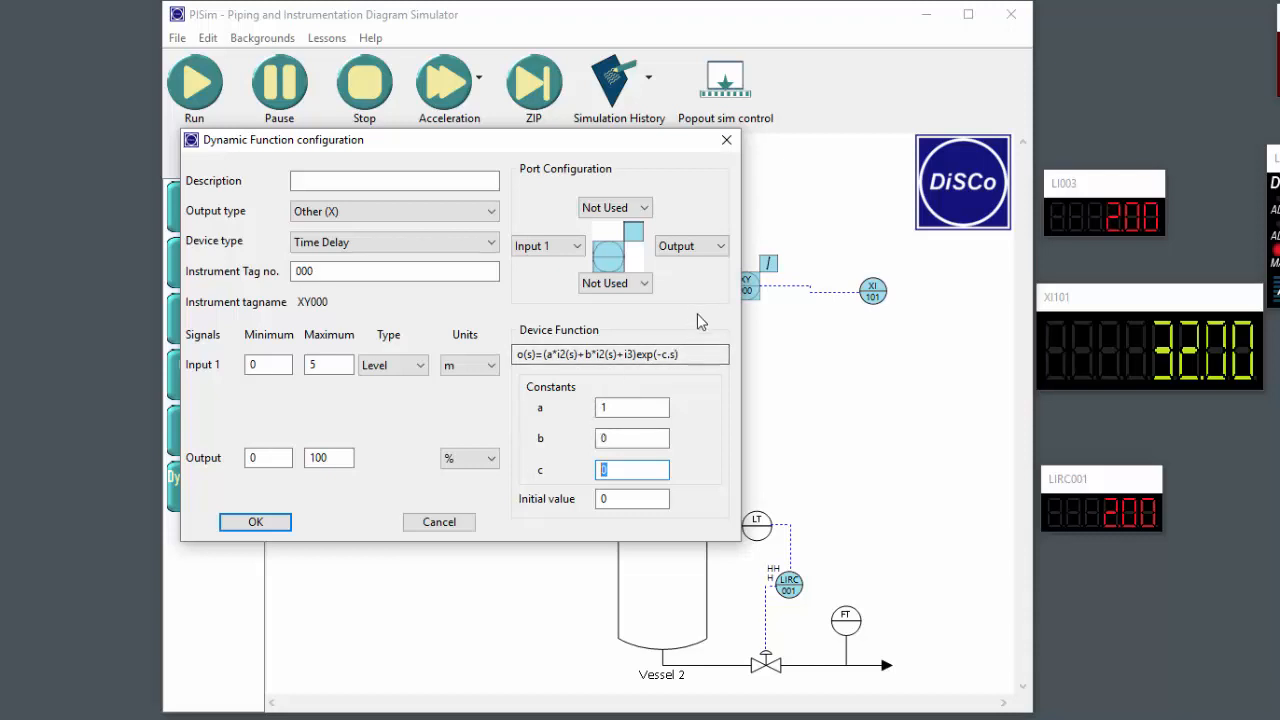
text(10)
double_click(642, 503)
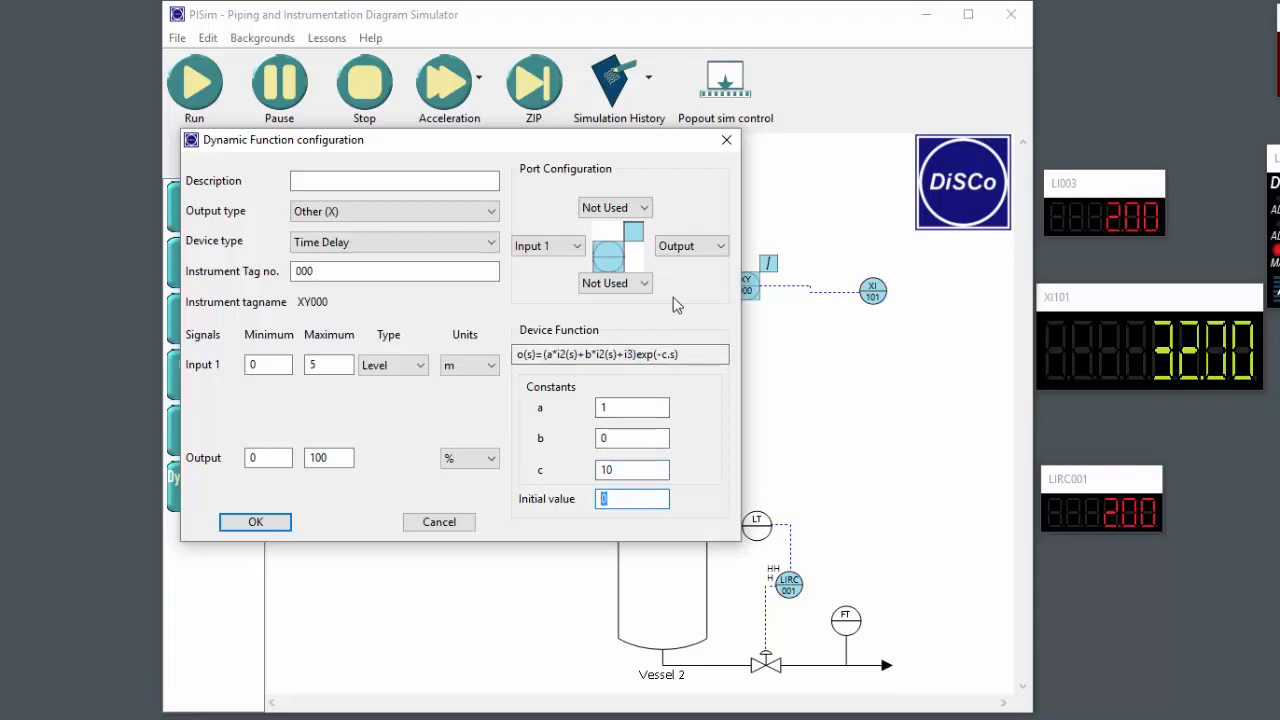
text(1)
click(255, 522)
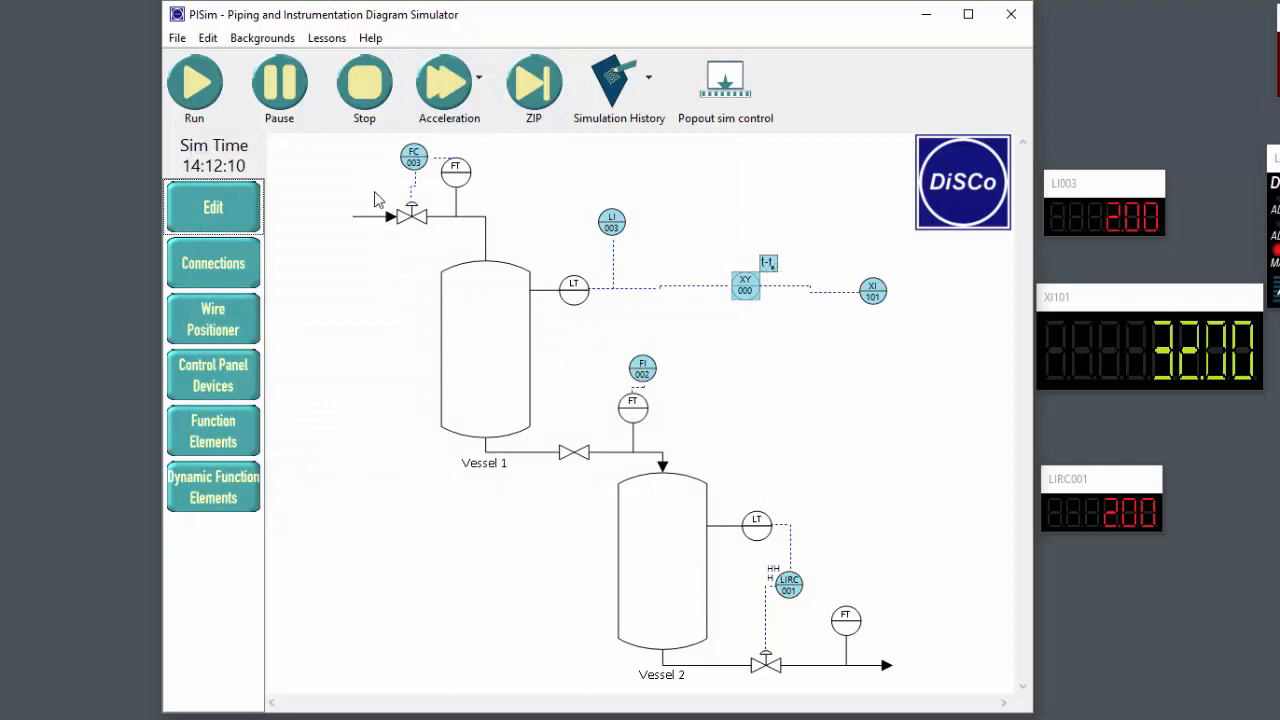
- Run the simulation with the time delay element, pause it to check the XI101 display, and stop it
click(194, 95)
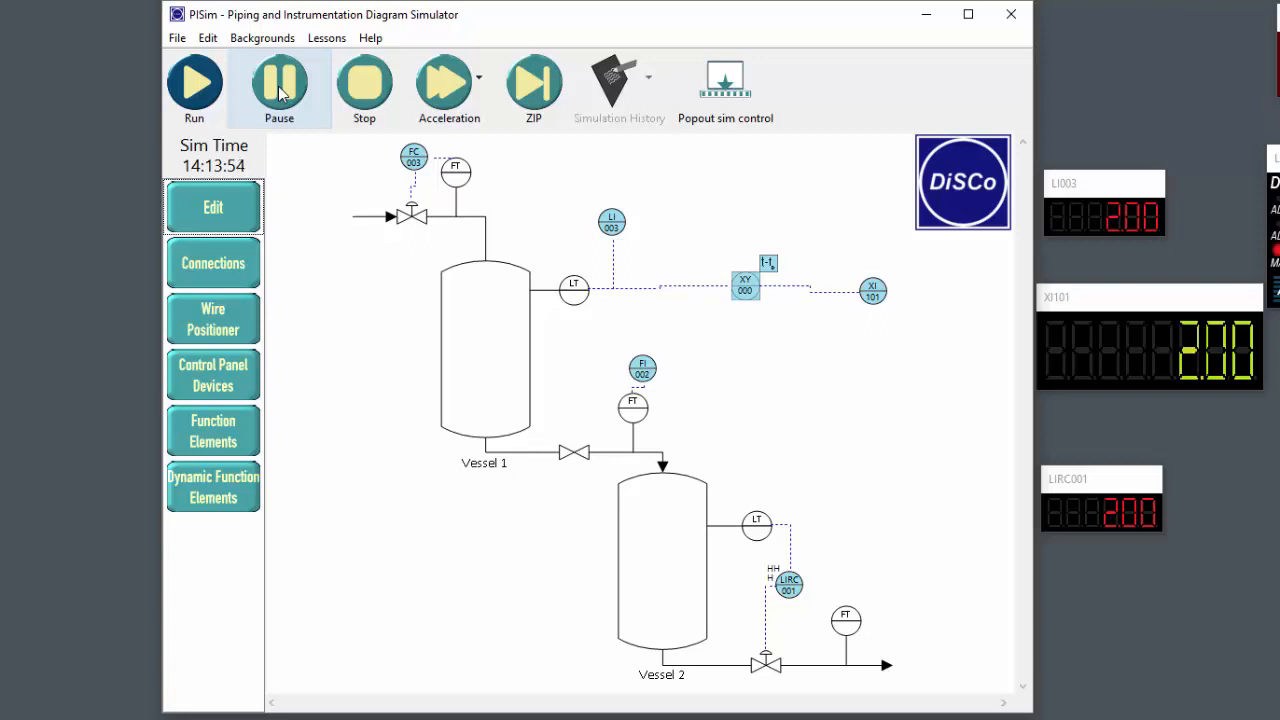
click(279, 93)
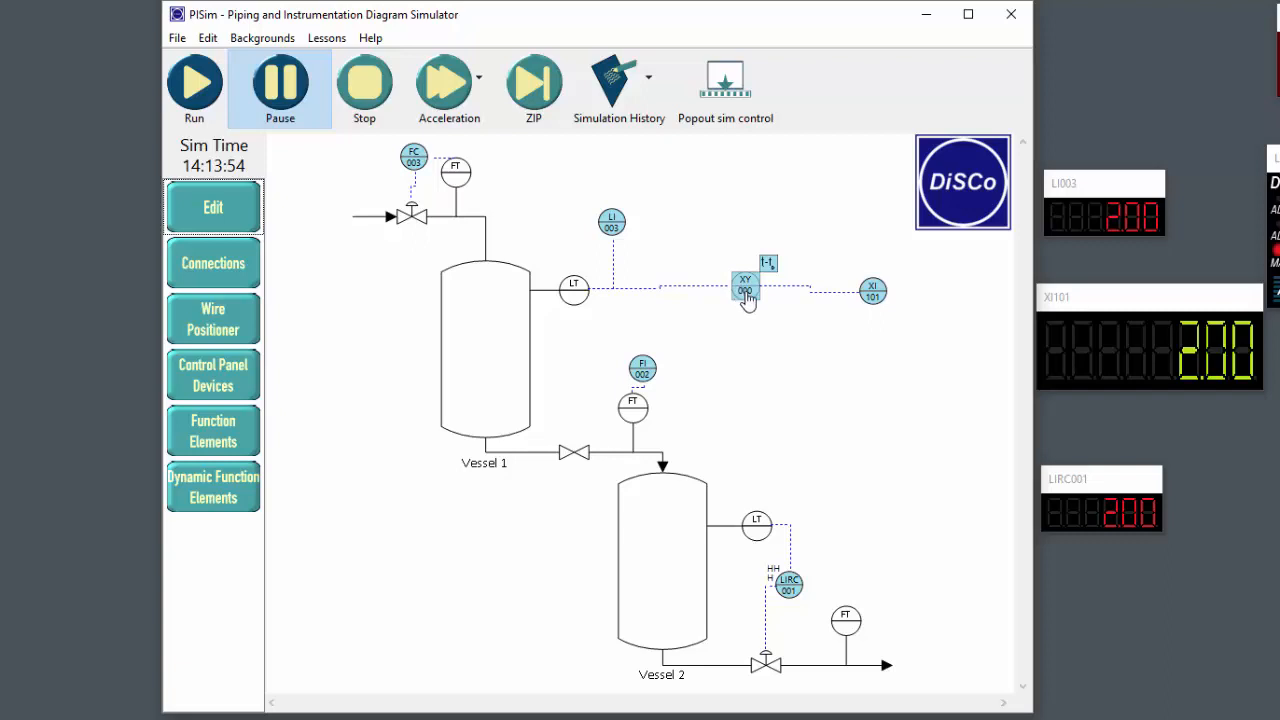
click(364, 85)
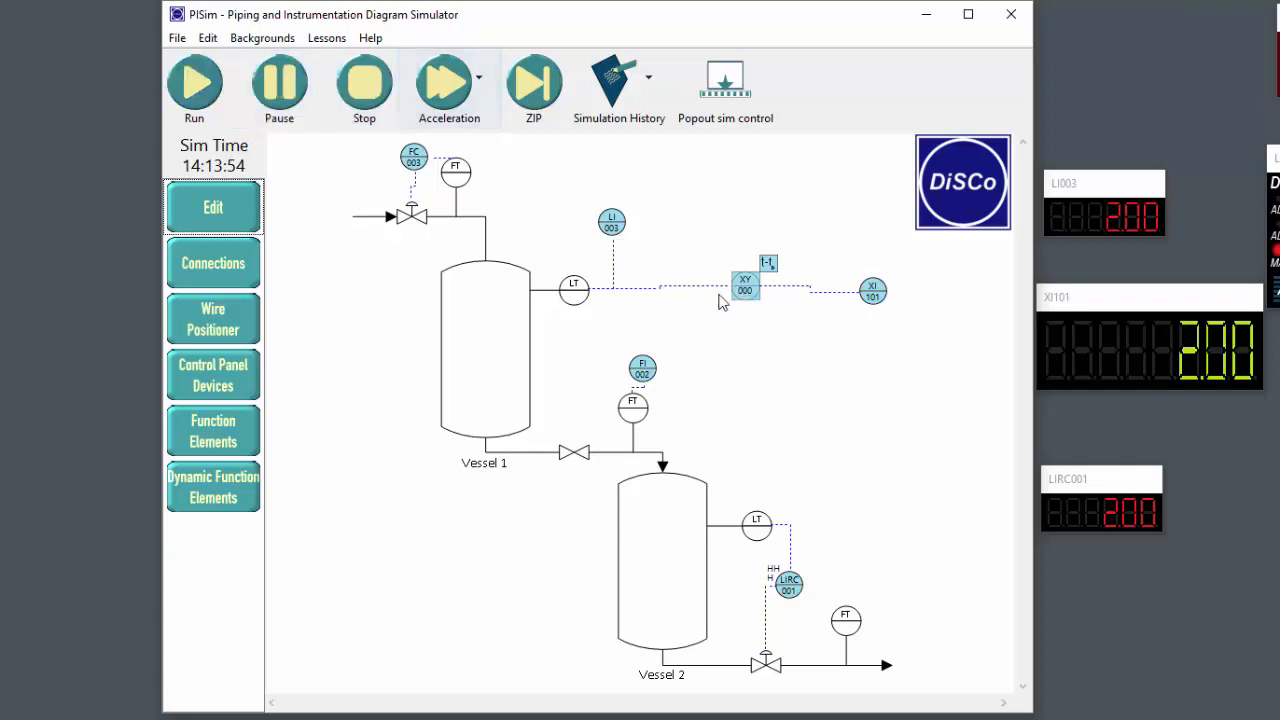
- Change the device type of XY000 to Lead-Lag and enter 0 for constant b
right_click(740, 290)
click(767, 342)
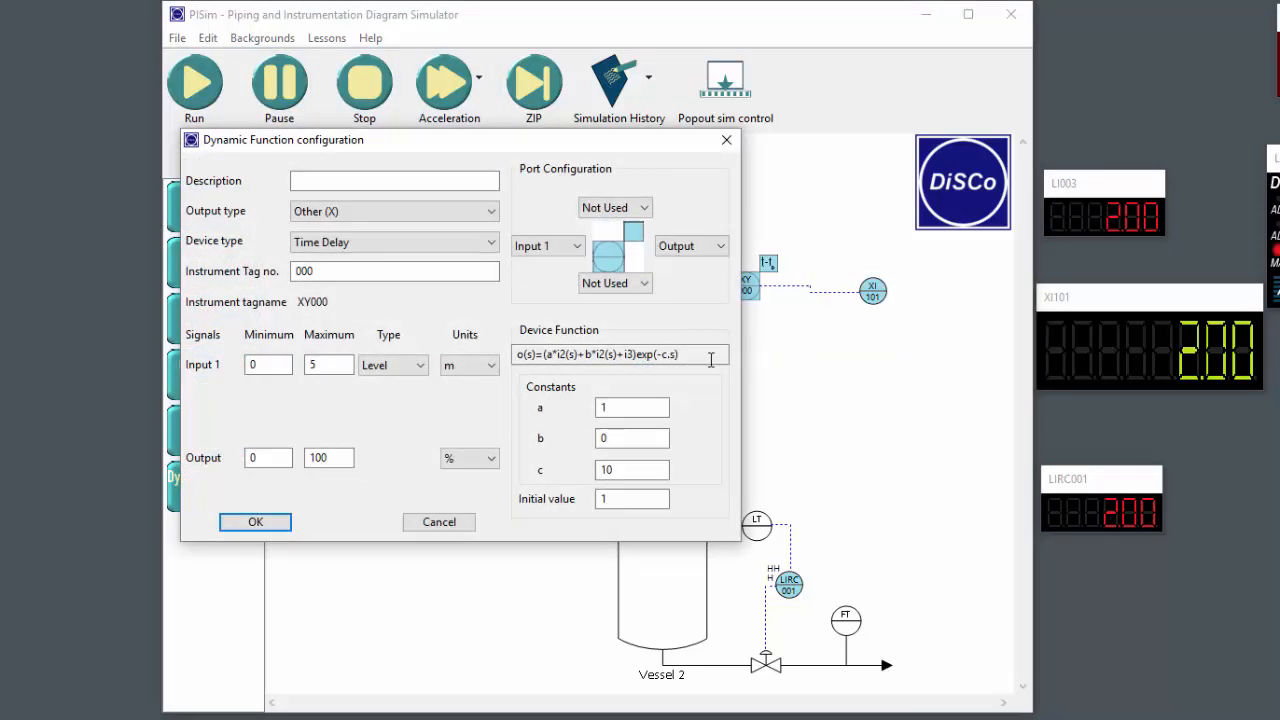
click(401, 242)
click(400, 287)
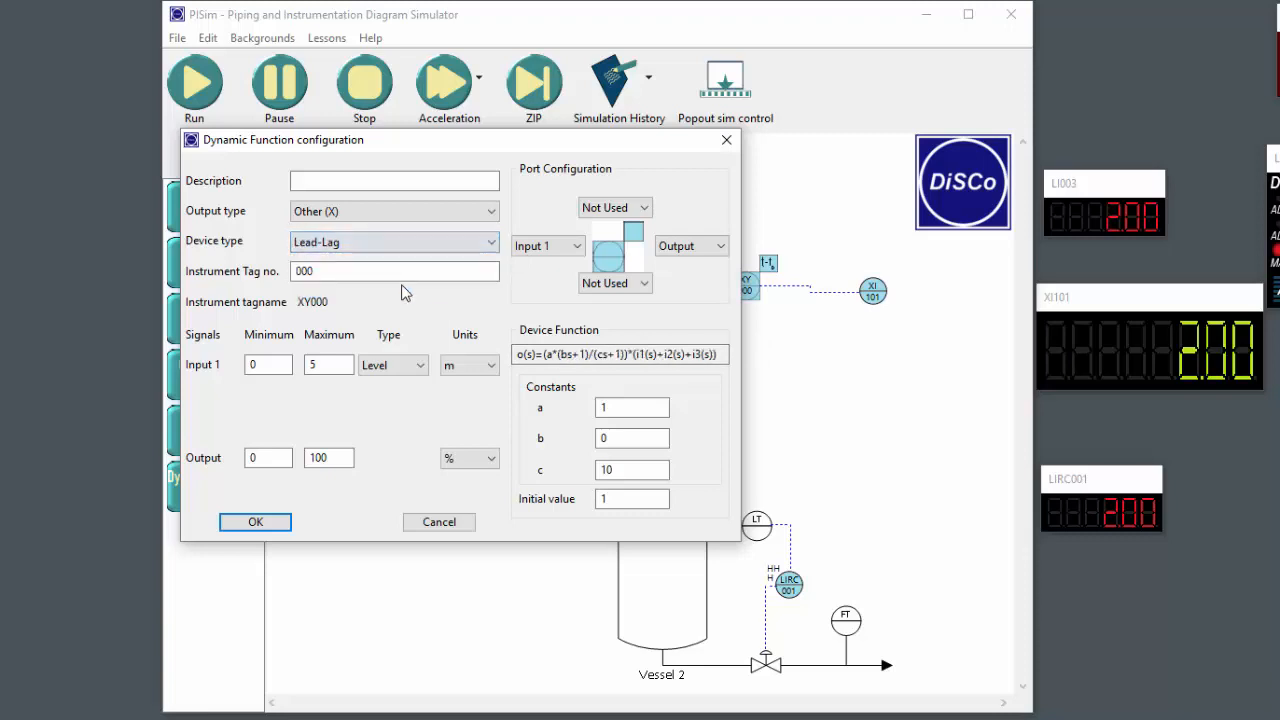
double_click(603, 437)
key(BackSpace)
text(0)
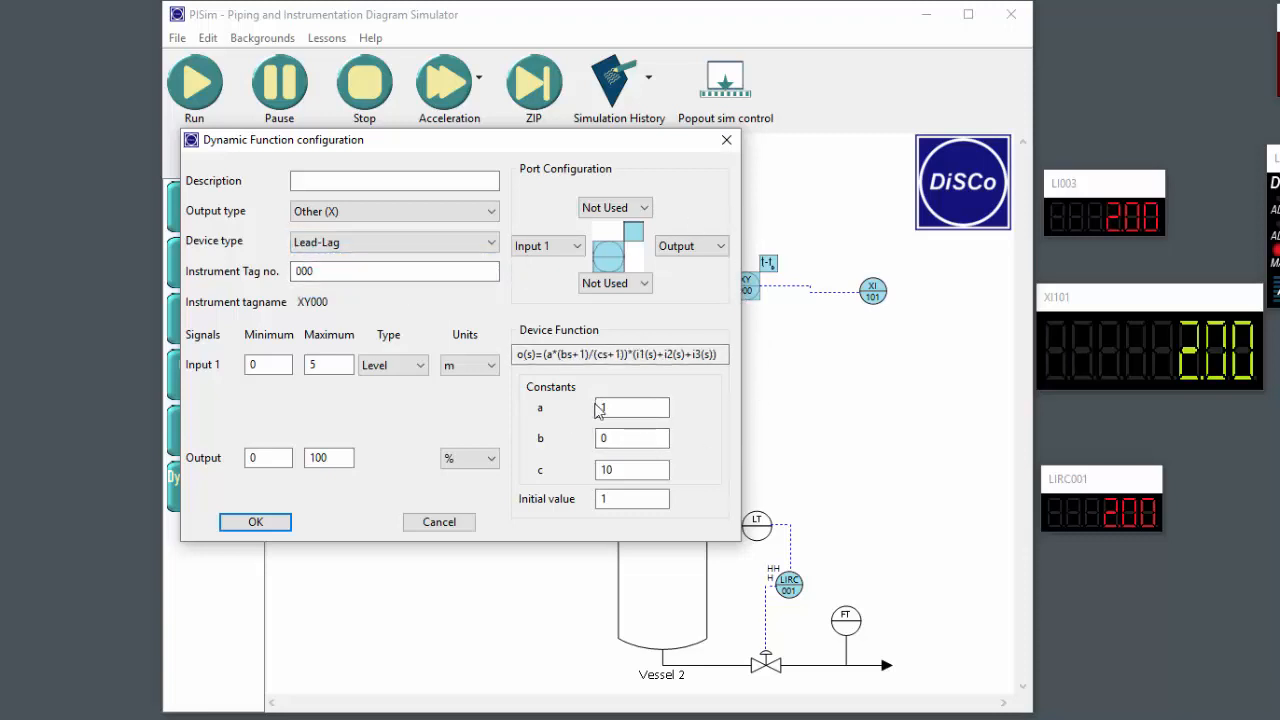